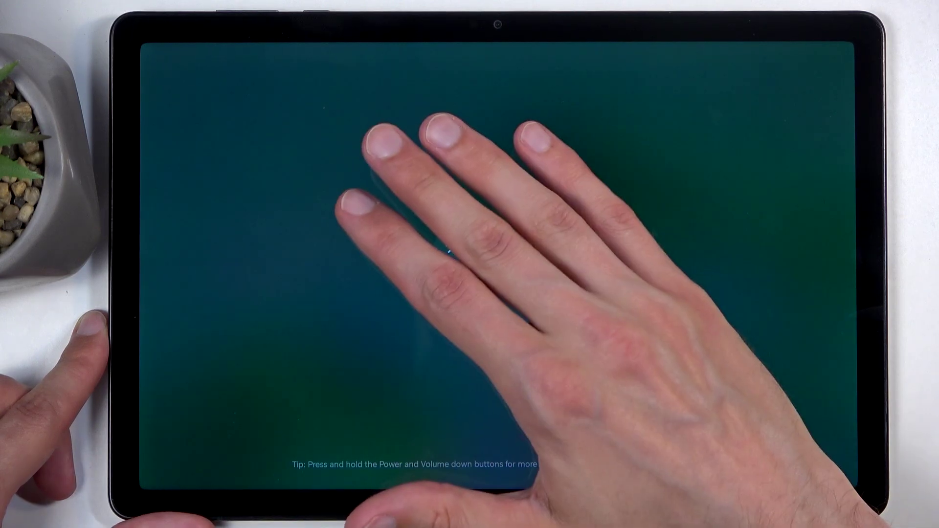
# Power off the tablet to prepare for booting into recovery
pyautogui.click(454, 242)
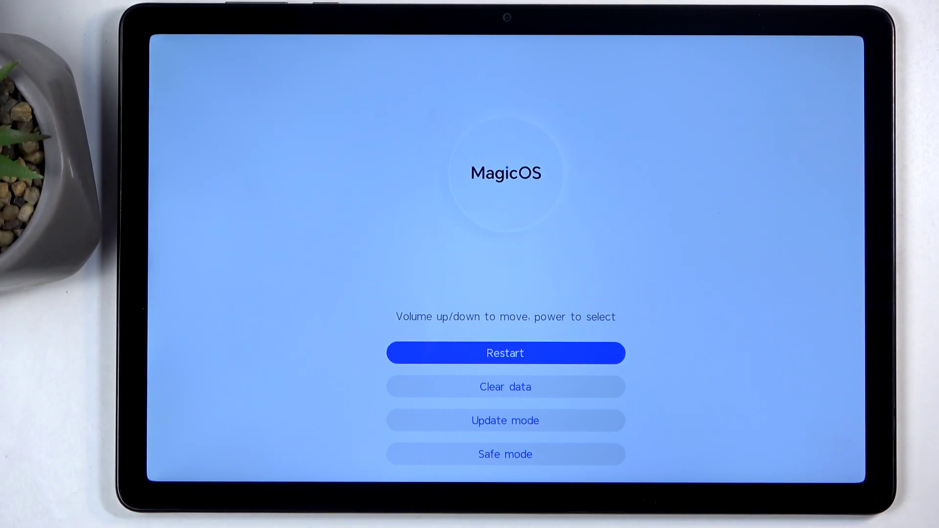
# Choose Clear data, then Factory reset, and confirm wiping all user data
pyautogui.press('Down')
pyautogui.press('Return')
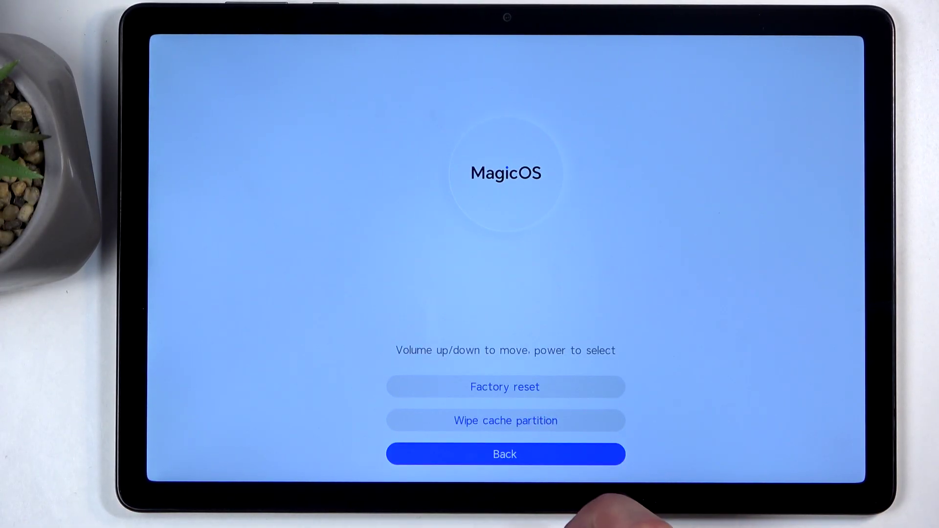
pyautogui.click(579, 386)
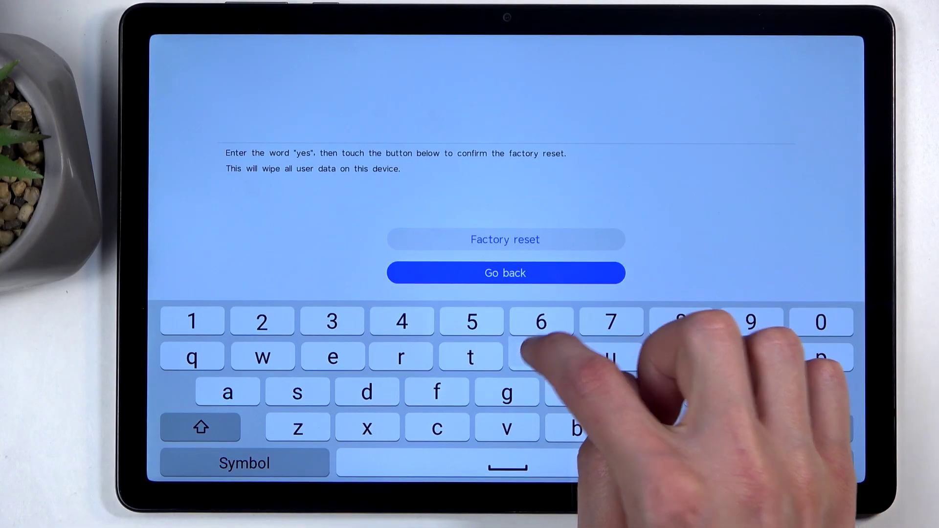
pyautogui.write('yes')
pyautogui.click(576, 239)
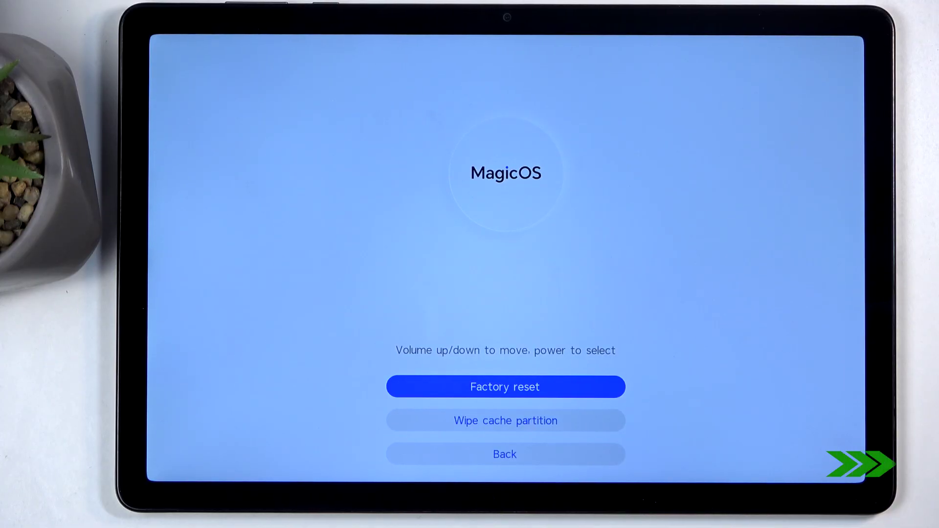
# Go back from Clear data to the main recovery menu to restart
pyautogui.click(504, 454)
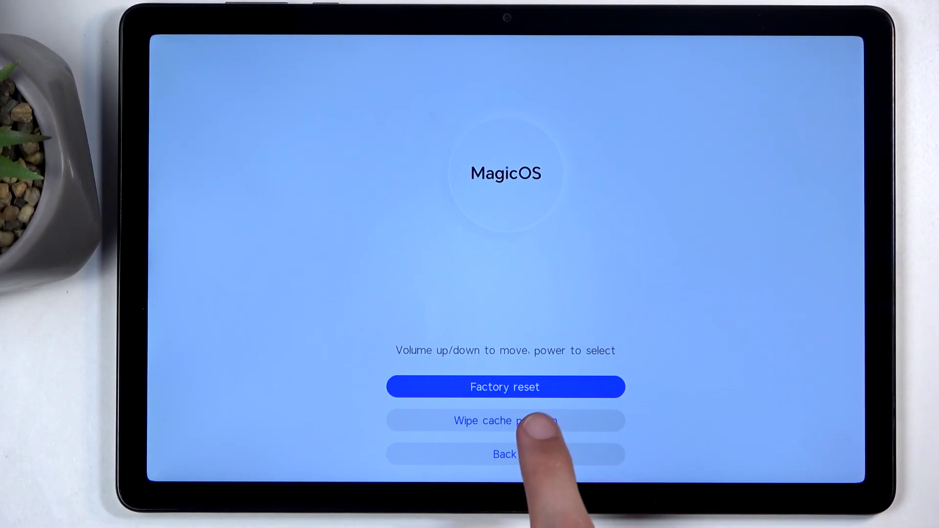